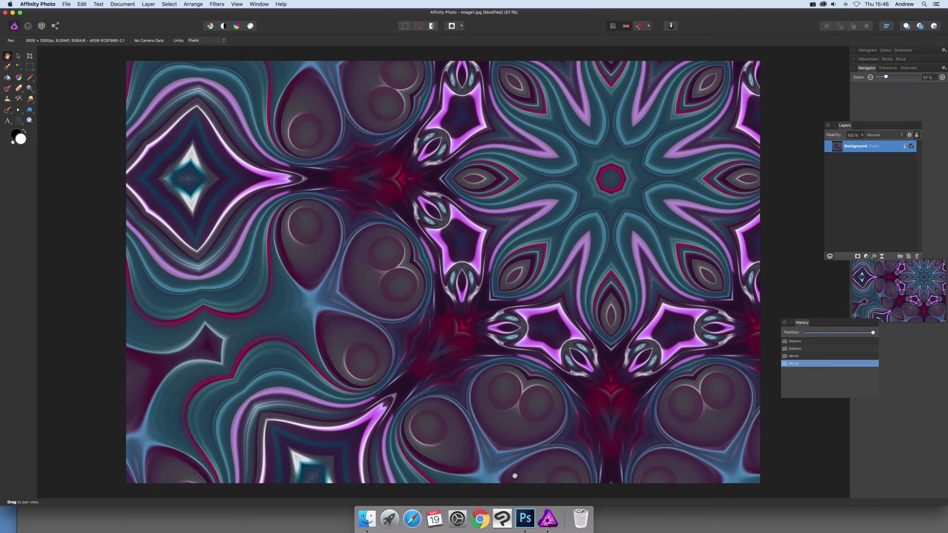
# Step: Cancel the image export settings without saving and bring Photoshop to the front
pyautogui.click(66, 4)
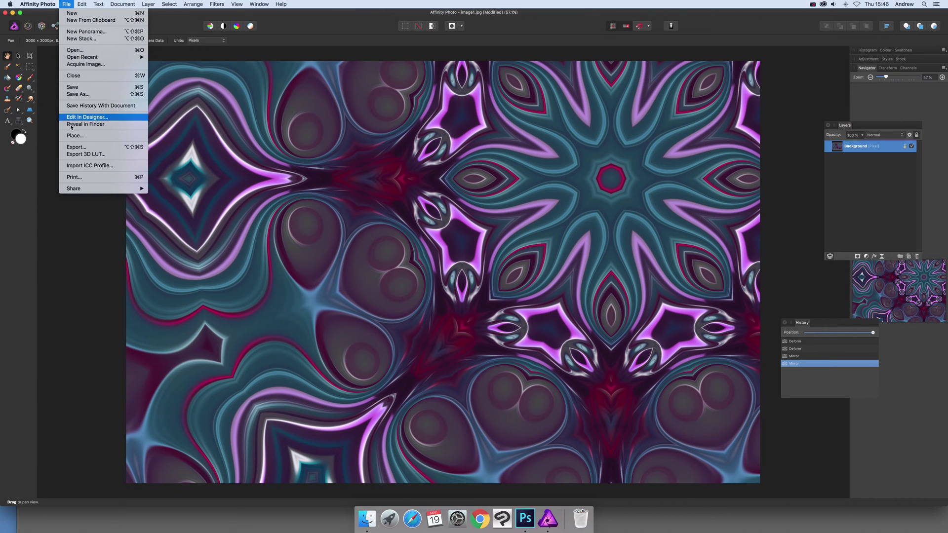
pyautogui.click(82, 147)
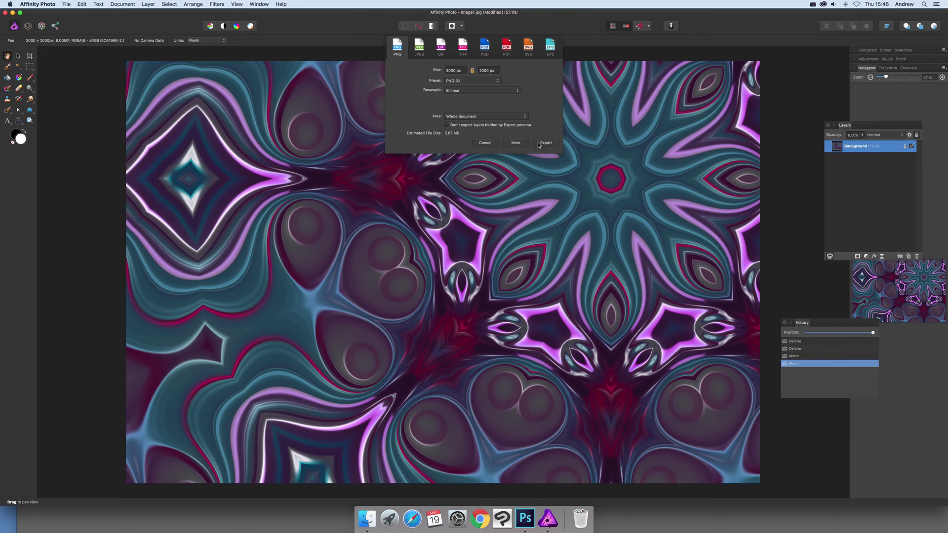
pyautogui.click(485, 143)
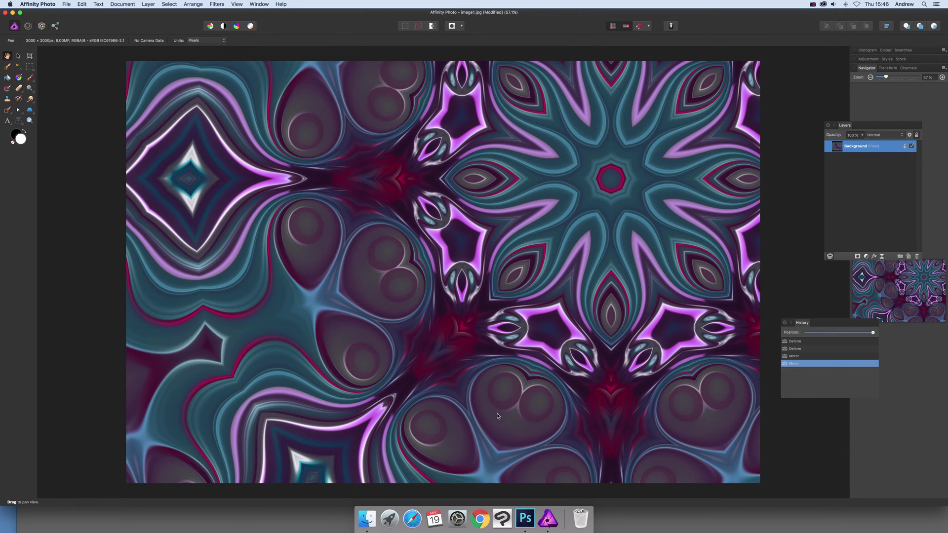
pyautogui.click(525, 519)
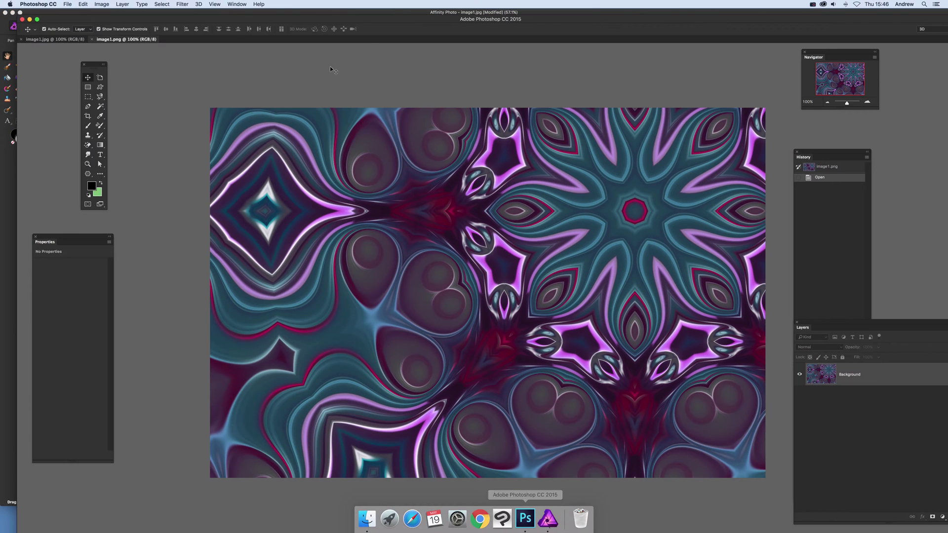
pyautogui.click(68, 4)
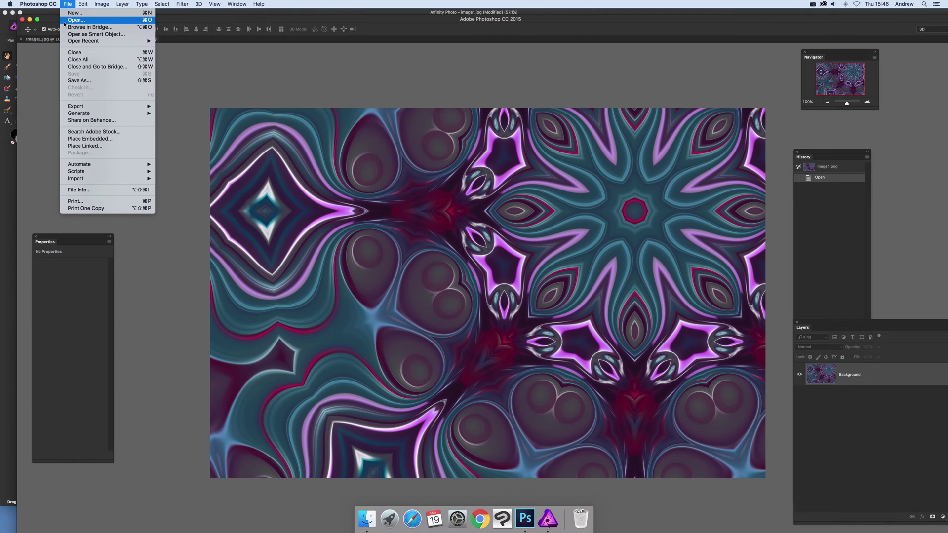
pyautogui.click(532, 135)
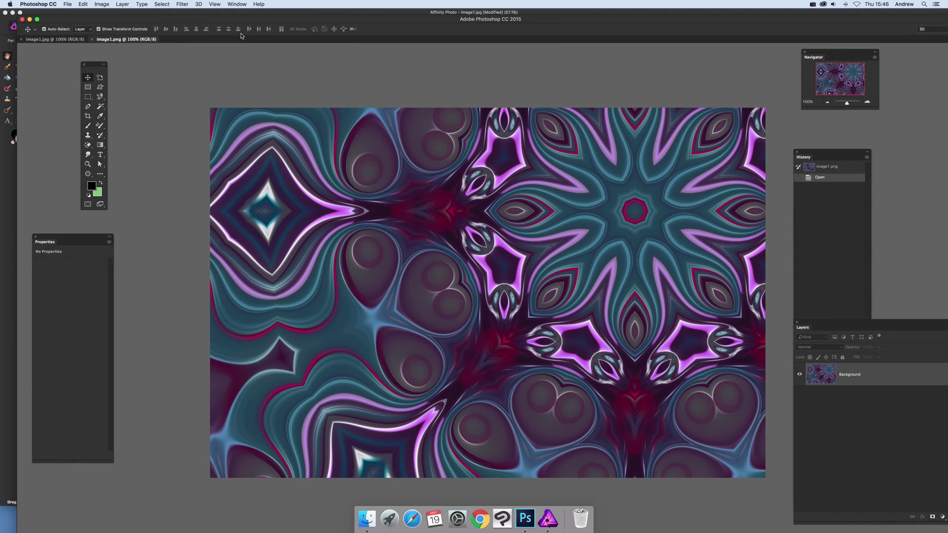
# Step: Apply the Stylize > Oil Paint filter to the mandala image
pyautogui.click(181, 5)
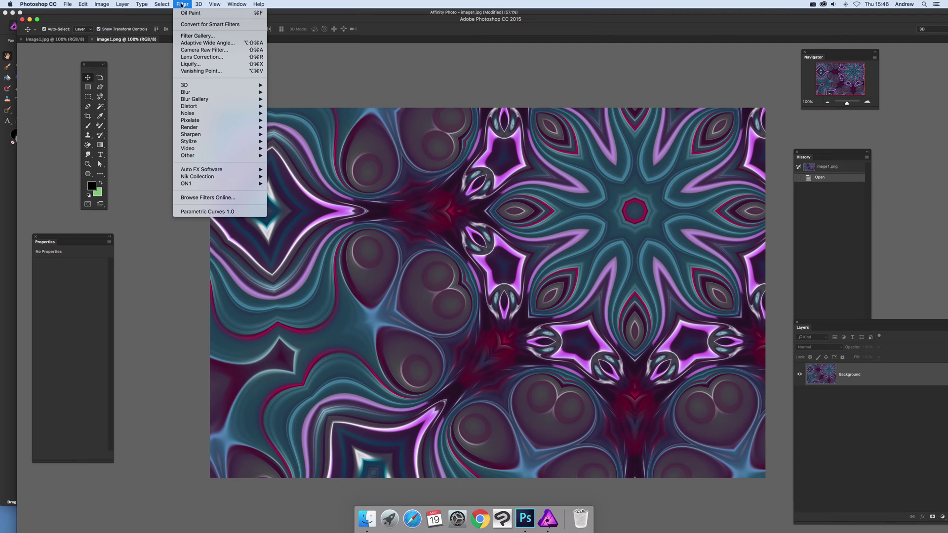
pyautogui.moveTo(218, 141)
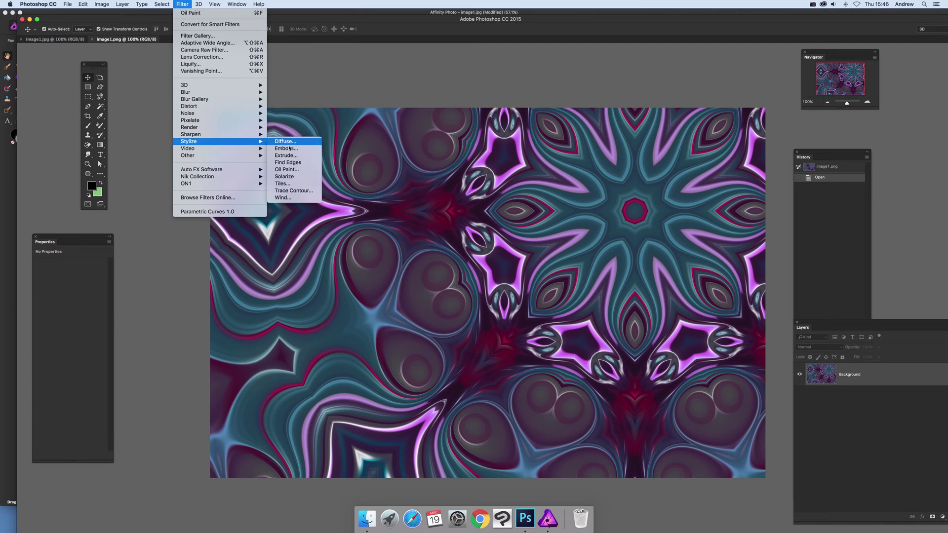
pyautogui.click(285, 171)
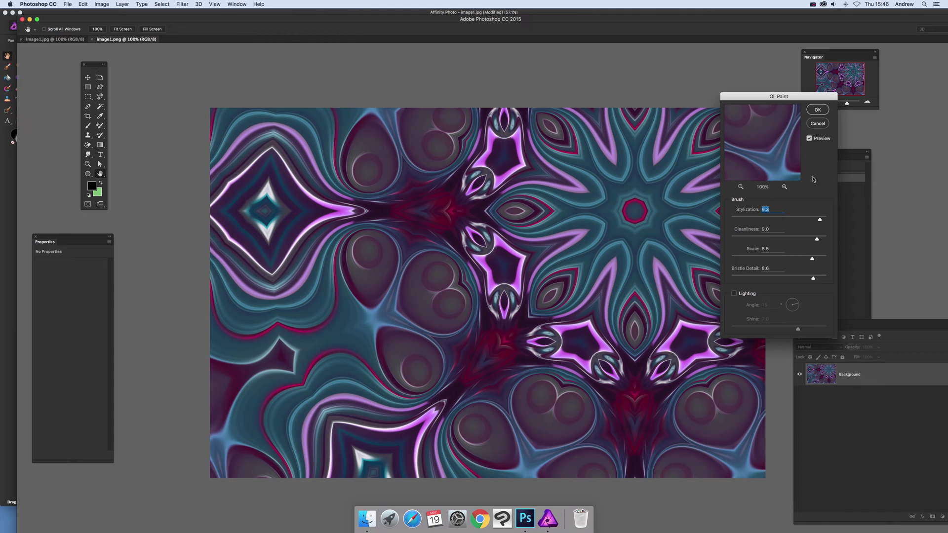
pyautogui.click(817, 110)
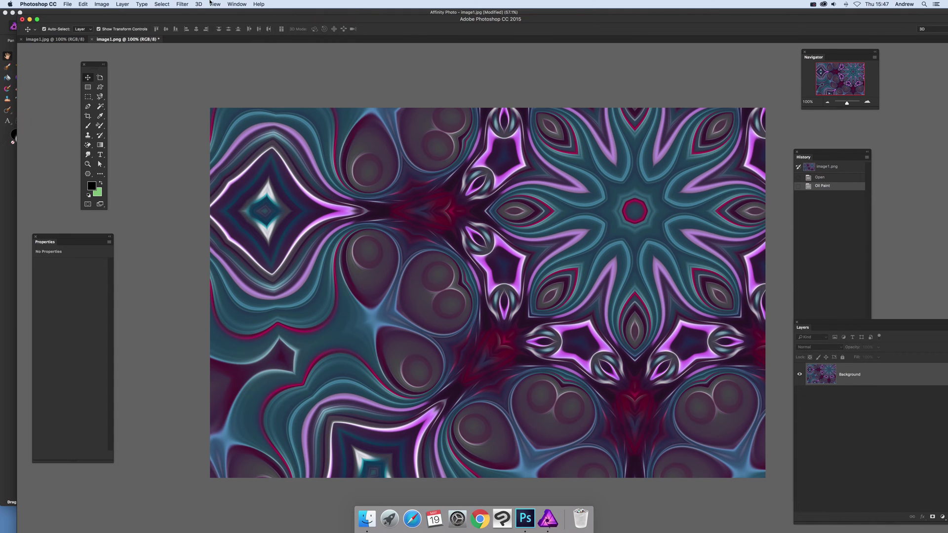
# Step: Reapply Oil Paint four more times for five passes in total
pyautogui.click(182, 4)
pyautogui.click(183, 4)
pyautogui.click(183, 4)
pyautogui.click(185, 13)
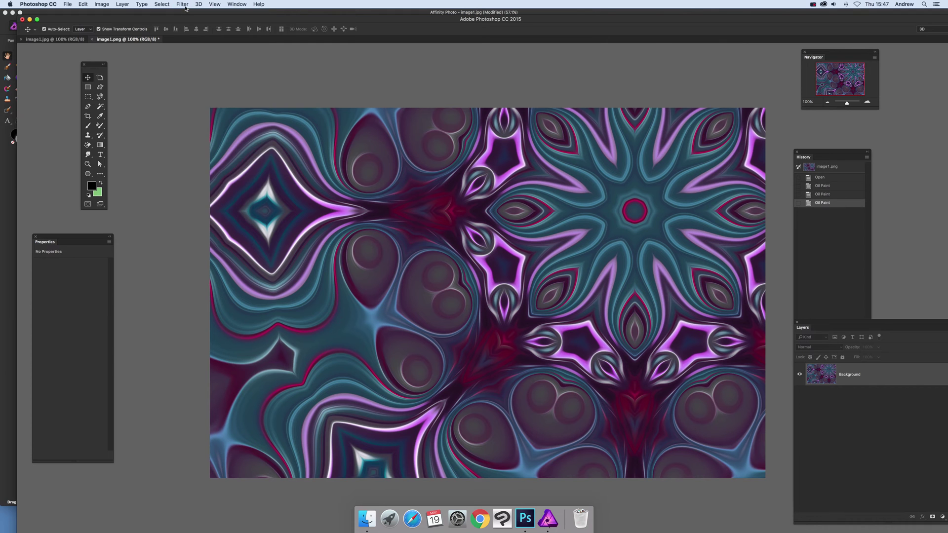
pyautogui.click(185, 5)
pyautogui.click(183, 13)
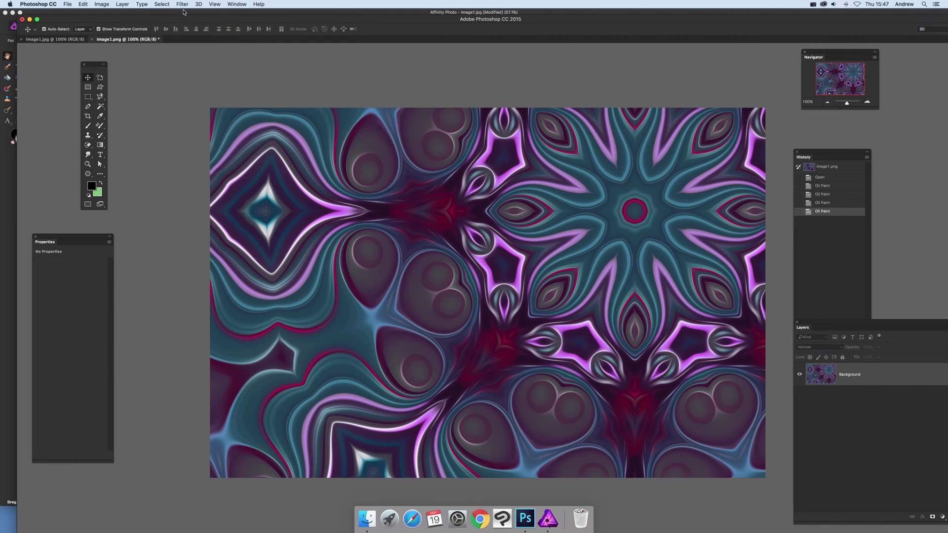
pyautogui.click(182, 4)
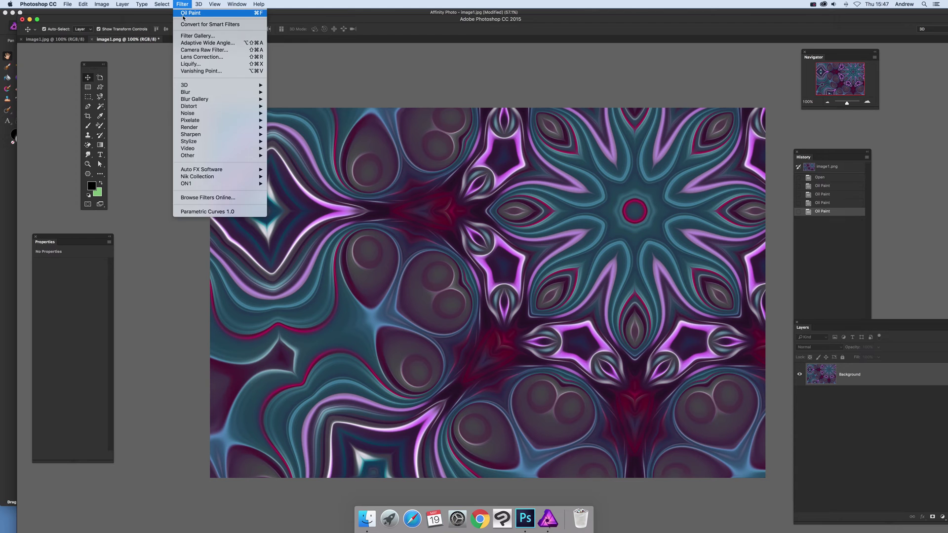
pyautogui.click(183, 12)
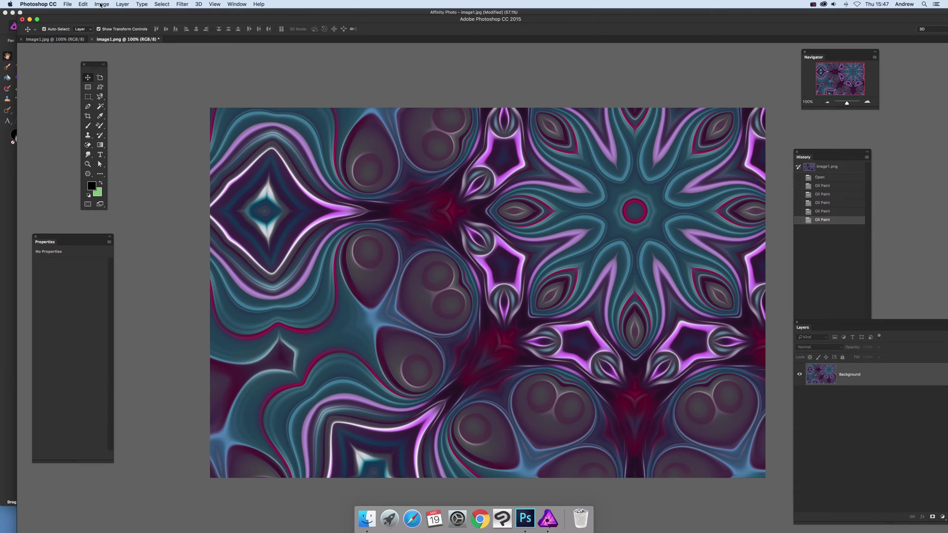
# Step: Apply a Color Lookup with the Gold-Blue abstract profile, after previewing Green-Red and Pastel 8 Hues
pyautogui.click(101, 4)
pyautogui.moveTo(143, 24)
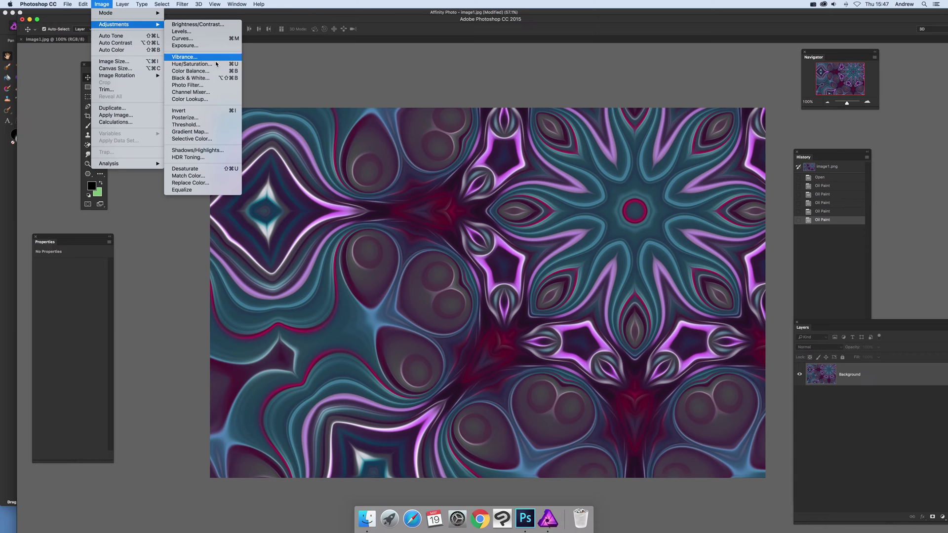
pyautogui.click(208, 99)
pyautogui.click(149, 273)
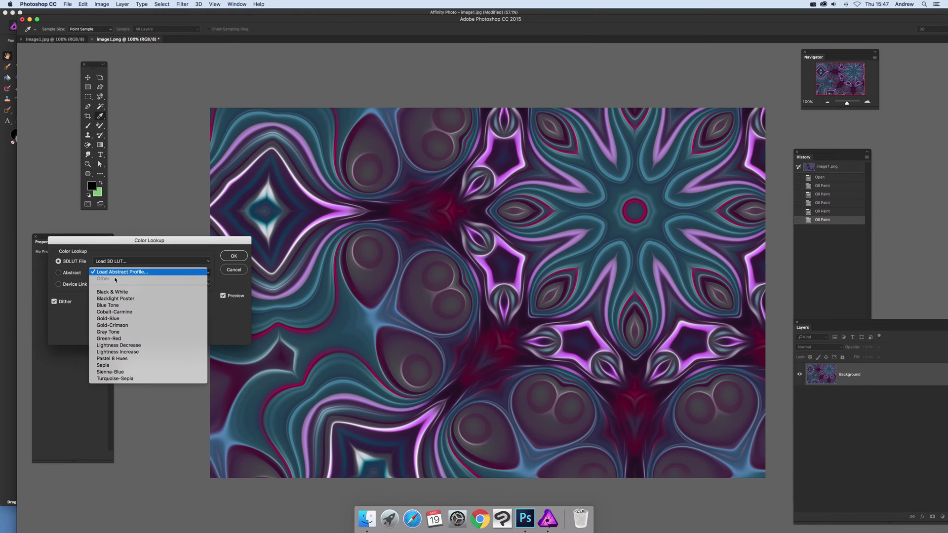
pyautogui.click(115, 339)
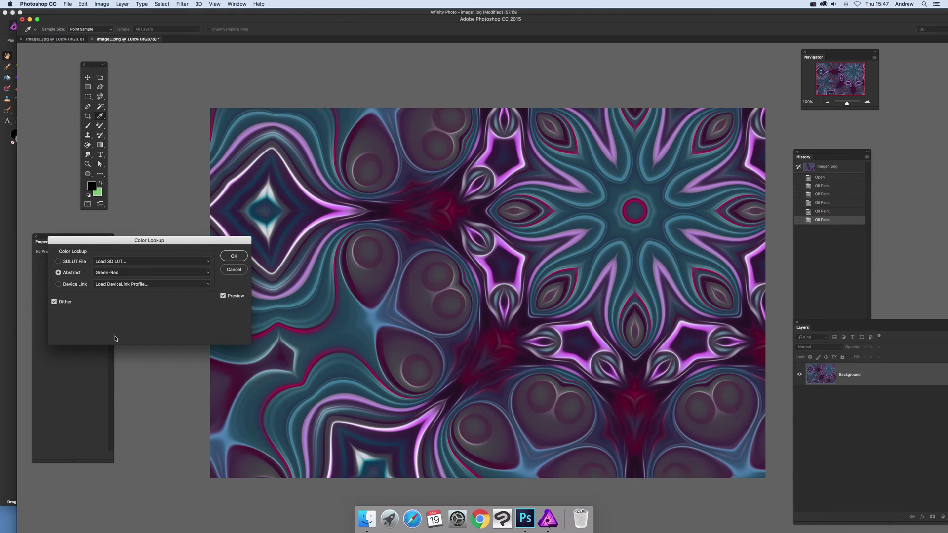
pyautogui.click(119, 275)
pyautogui.click(115, 294)
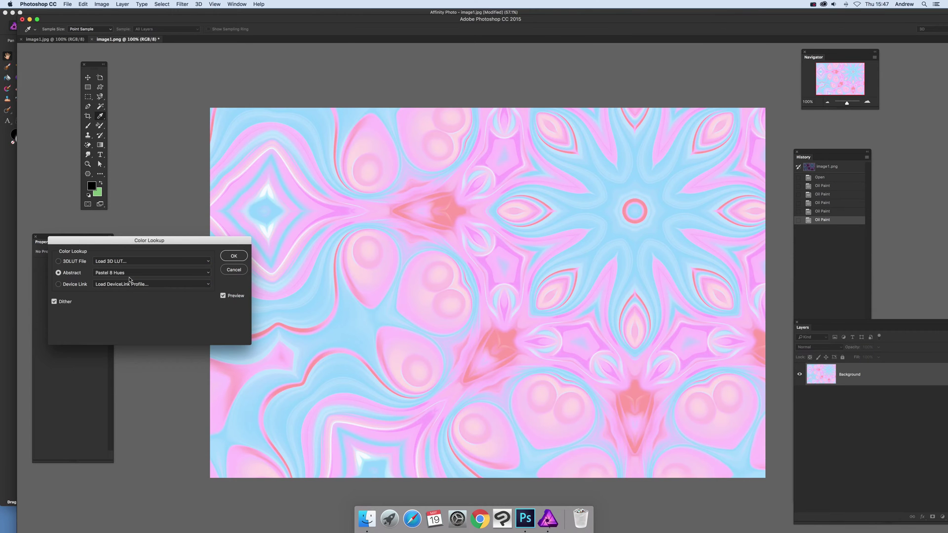
pyautogui.click(126, 274)
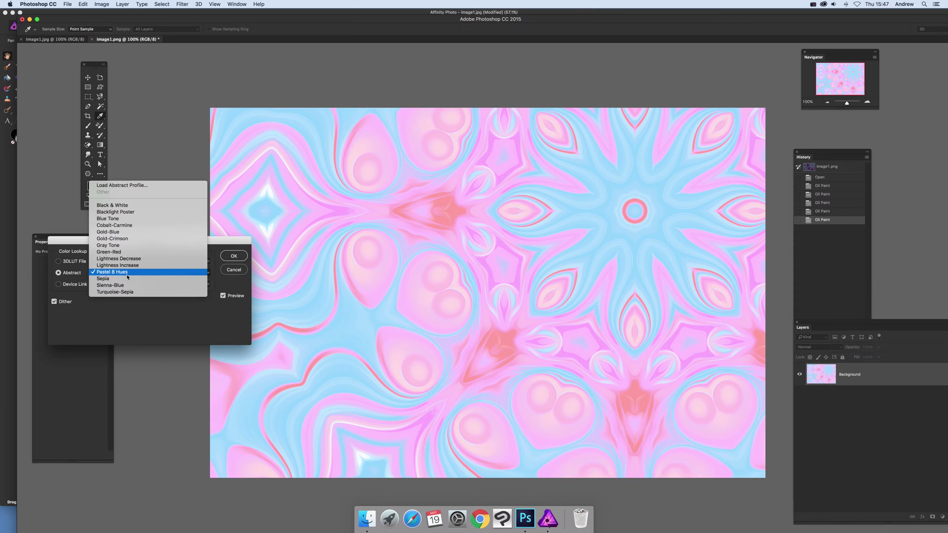
pyautogui.click(123, 232)
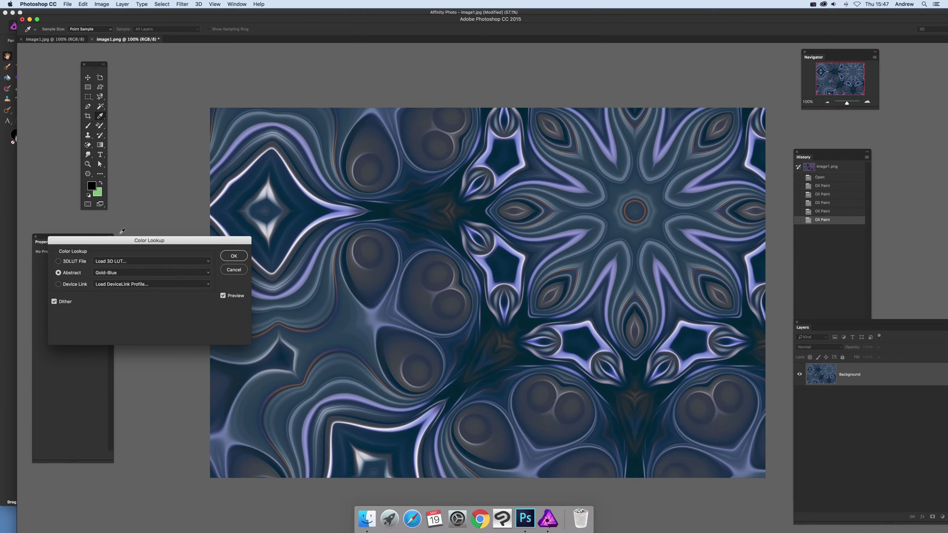
pyautogui.click(240, 257)
pyautogui.click(182, 4)
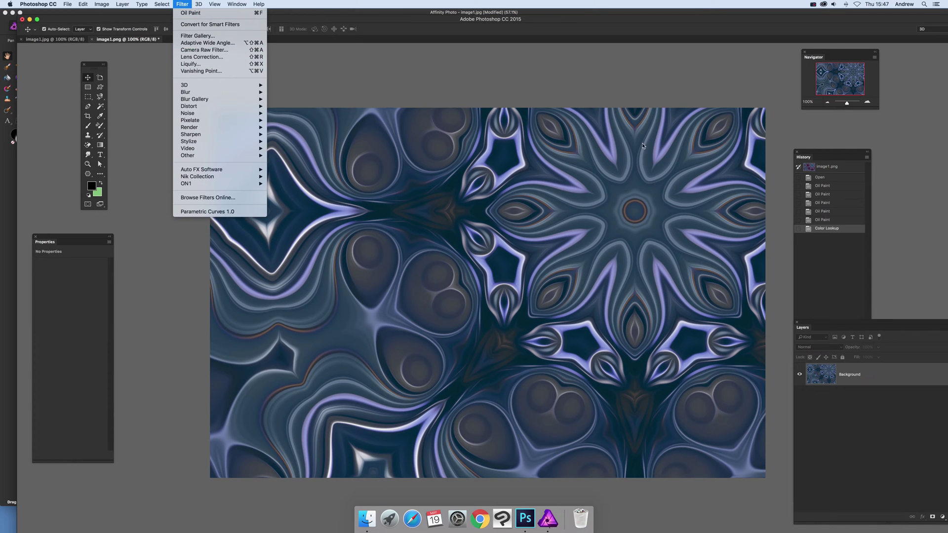
# Step: Convert the recoloured mandala into a 3D mesh with New Mesh from Layer > Depth Map to > Plane
pyautogui.click(371, 210)
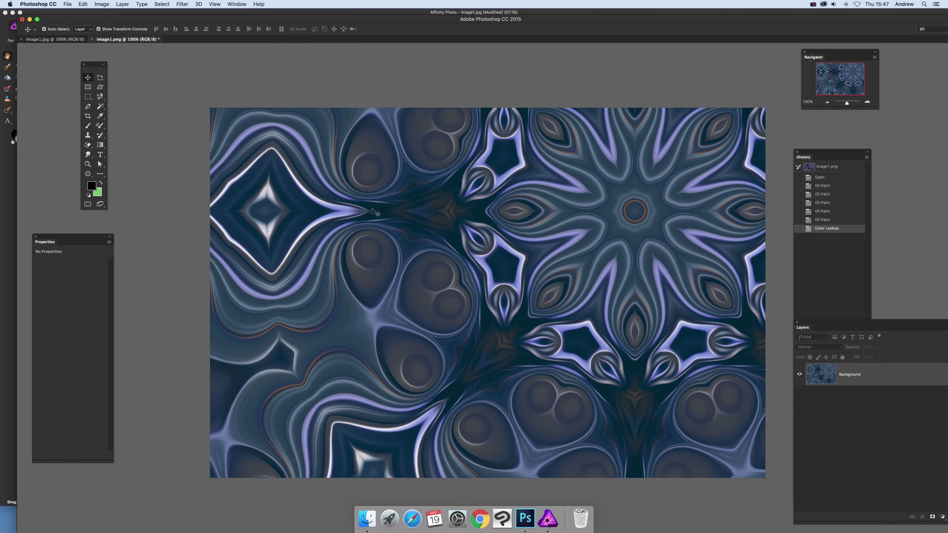
pyautogui.click(199, 4)
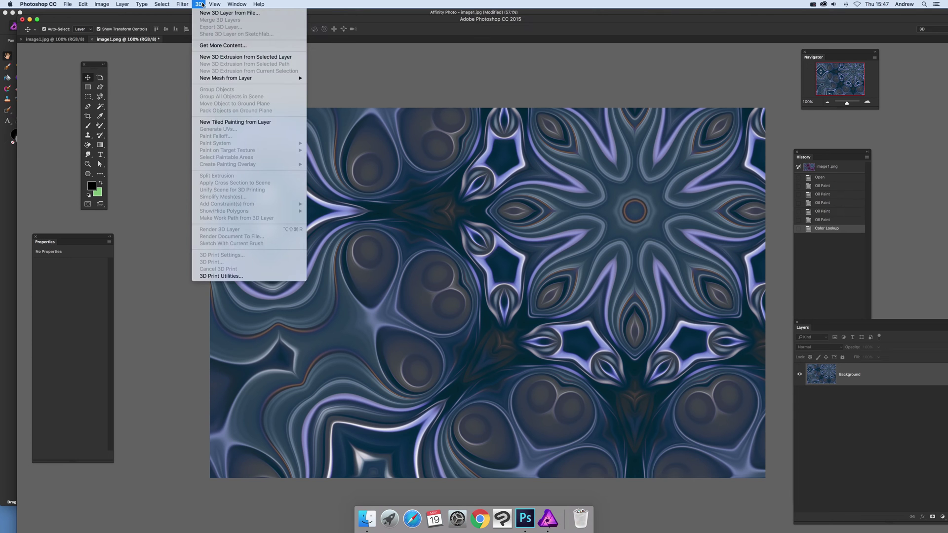
pyautogui.moveTo(220, 79)
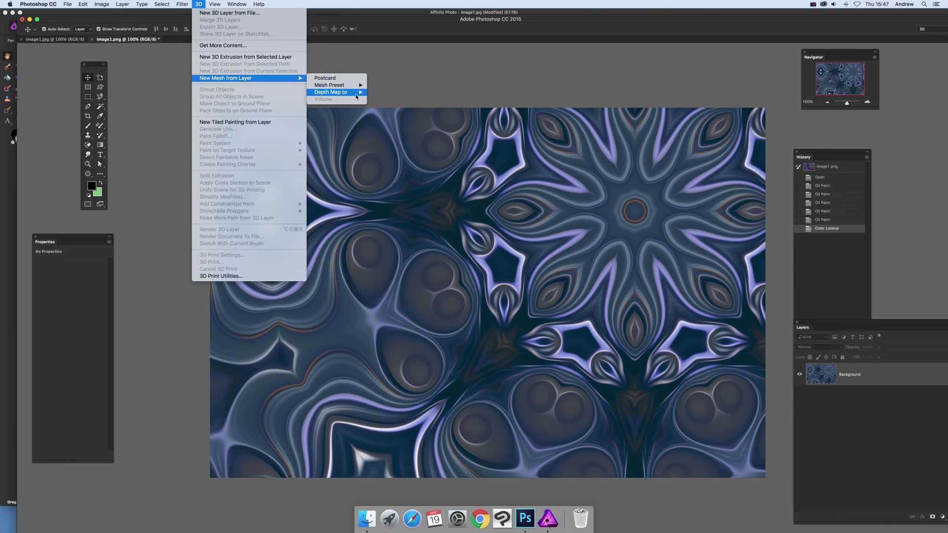
pyautogui.moveTo(345, 92)
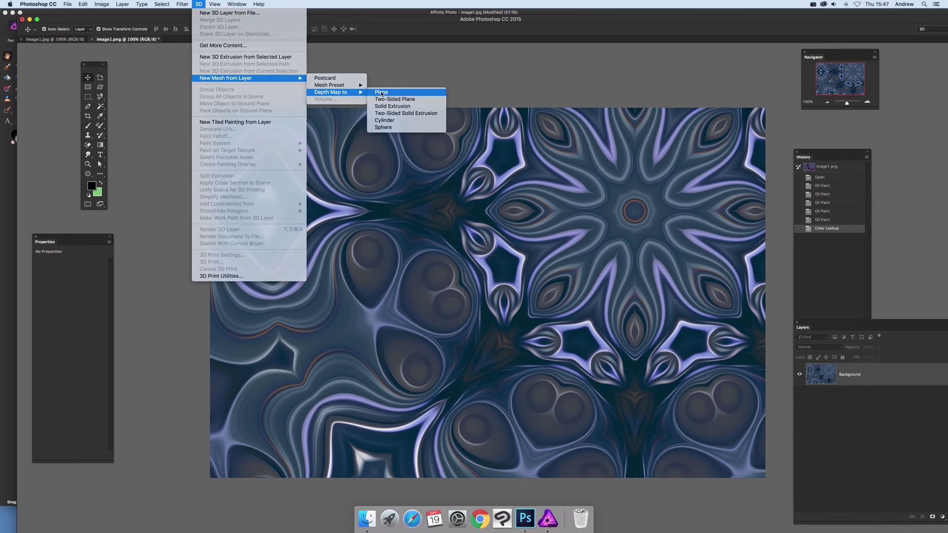
pyautogui.click(382, 92)
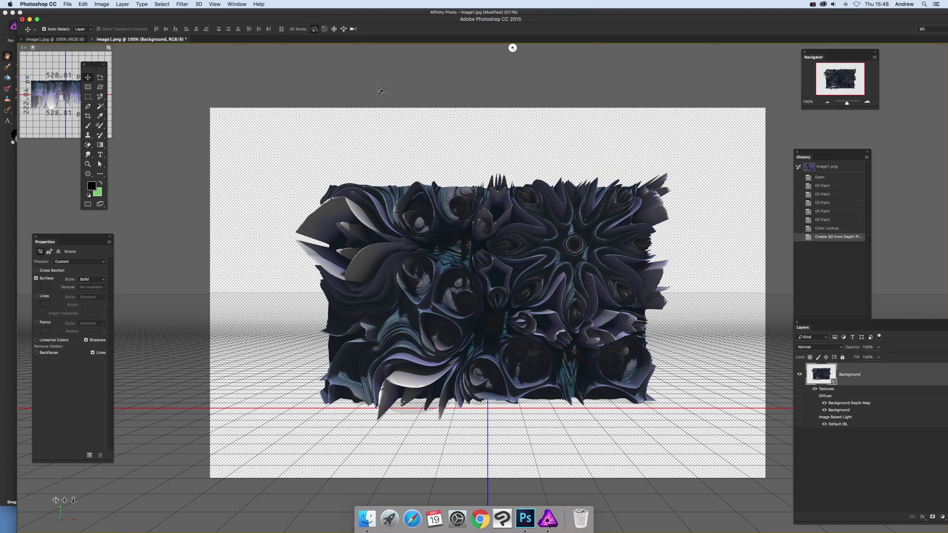
# Step: Slide the 3D camera forward so the mesh fills the canvas
pyautogui.click(344, 30)
pyautogui.moveTo(446, 287); pyautogui.dragTo(417, 446)
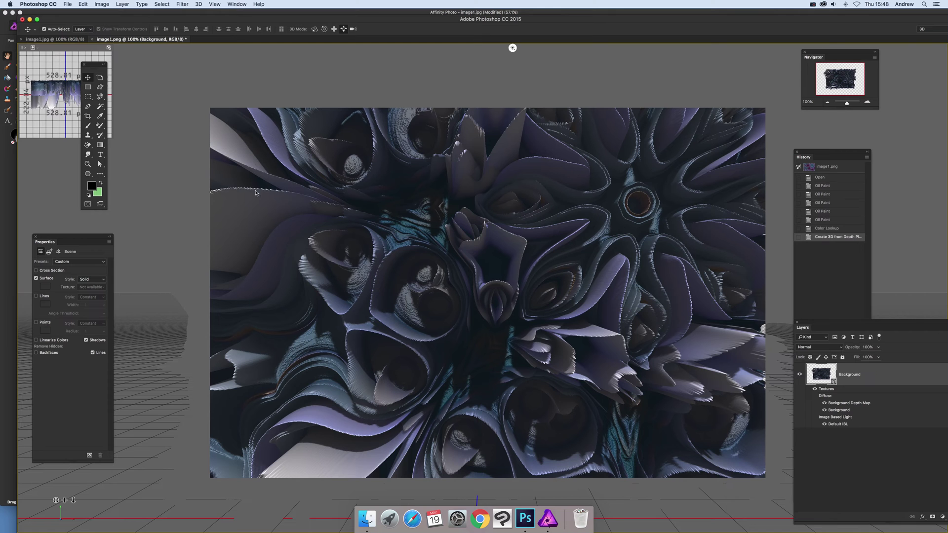
pyautogui.click(270, 242)
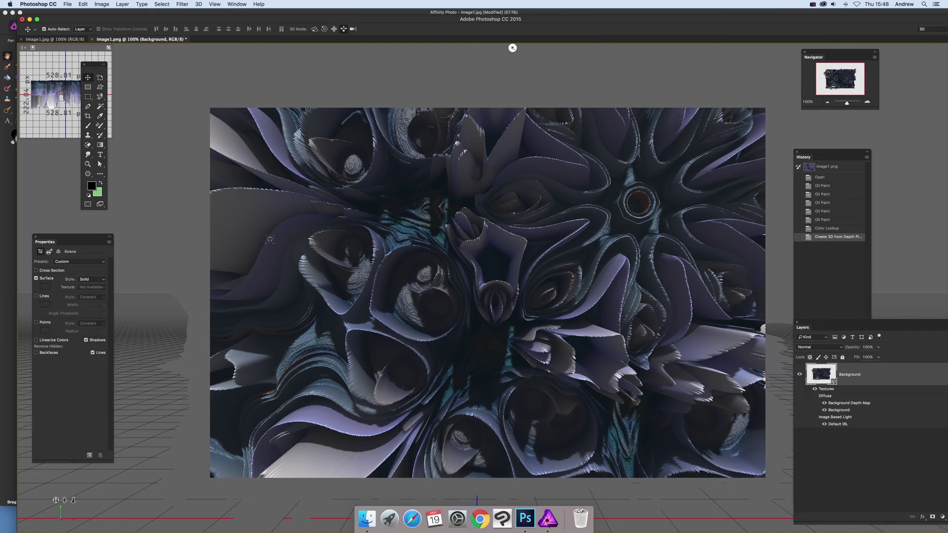
# Step: Flatten the 3D scene into a single Background layer
pyautogui.click(126, 5)
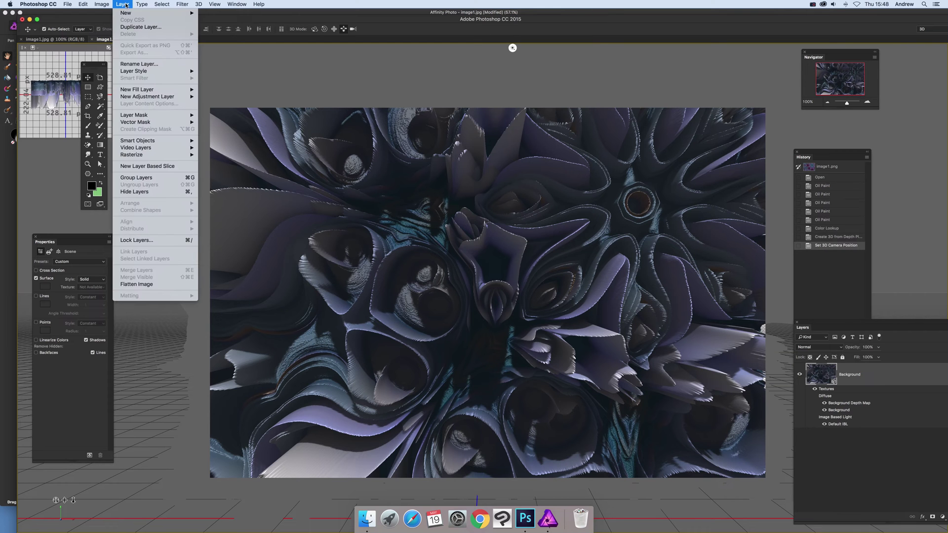
pyautogui.click(148, 286)
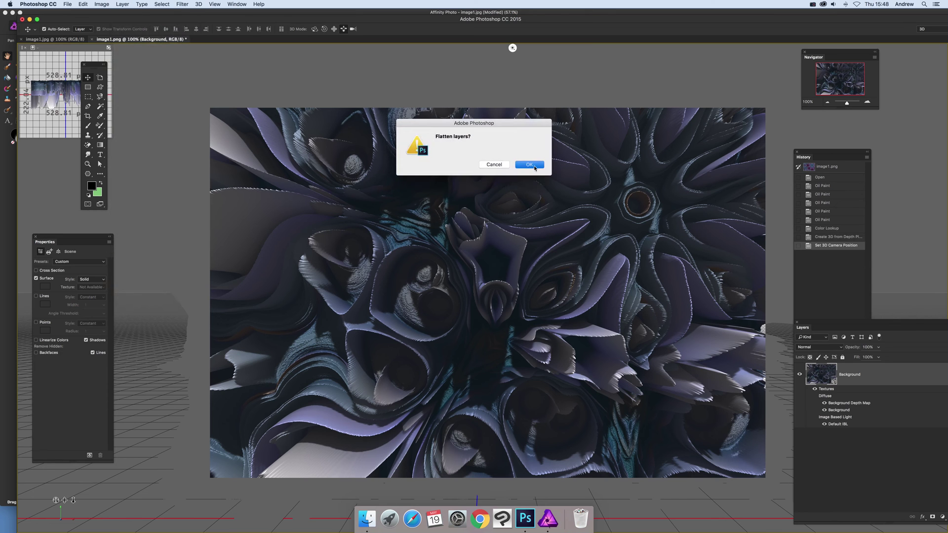
pyautogui.click(529, 165)
pyautogui.click(182, 4)
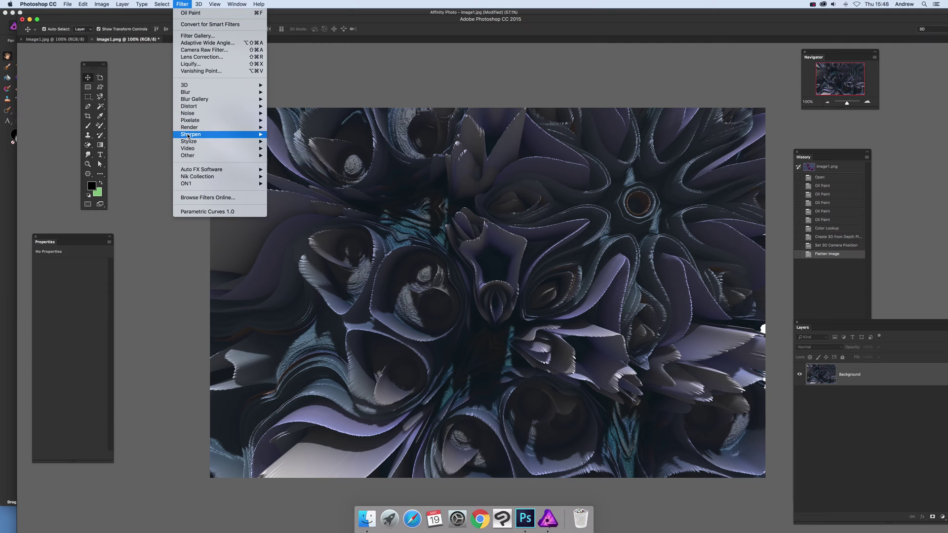
# Step: Apply the Stylize > Oil Paint filter to the flattened image
pyautogui.moveTo(190, 142)
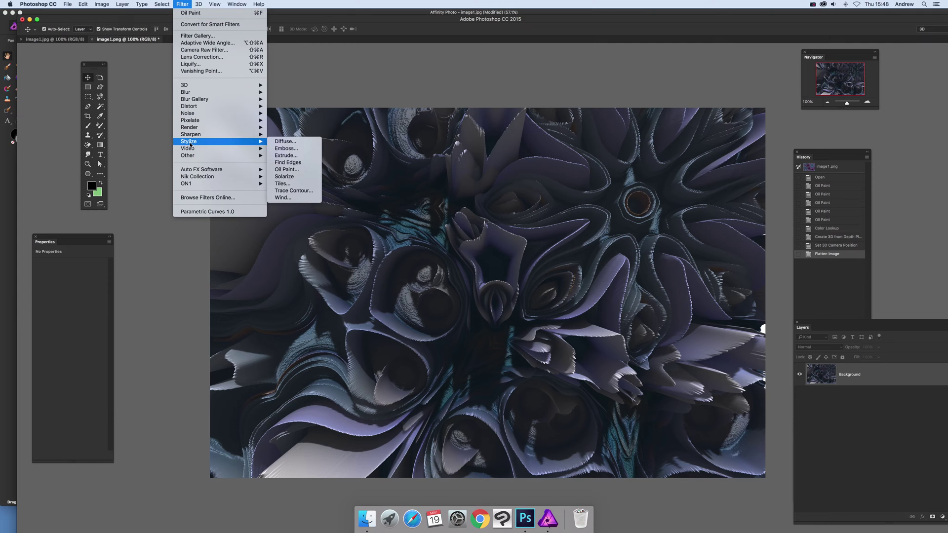
pyautogui.click(286, 169)
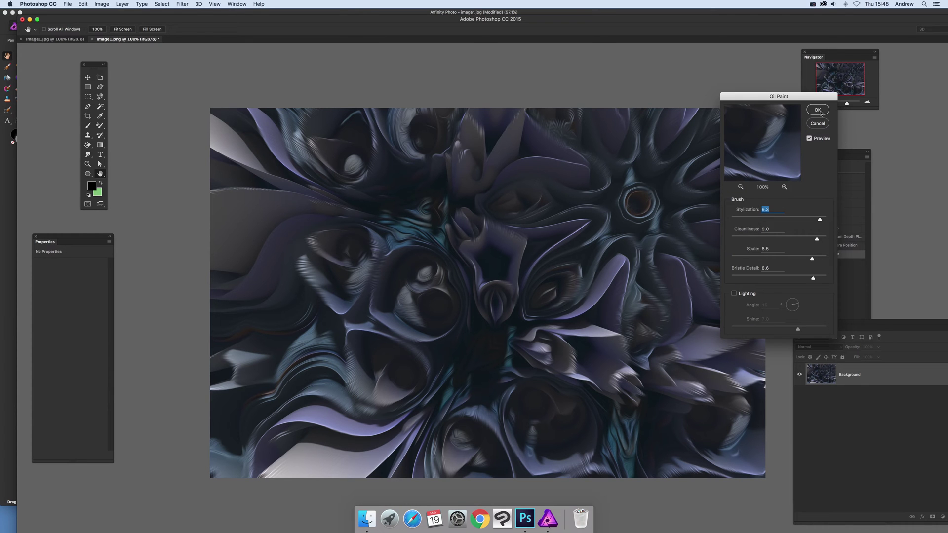
pyautogui.click(820, 111)
# Step: Reapply Oil Paint five more times for heavier brushed strokes
pyautogui.click(184, 5)
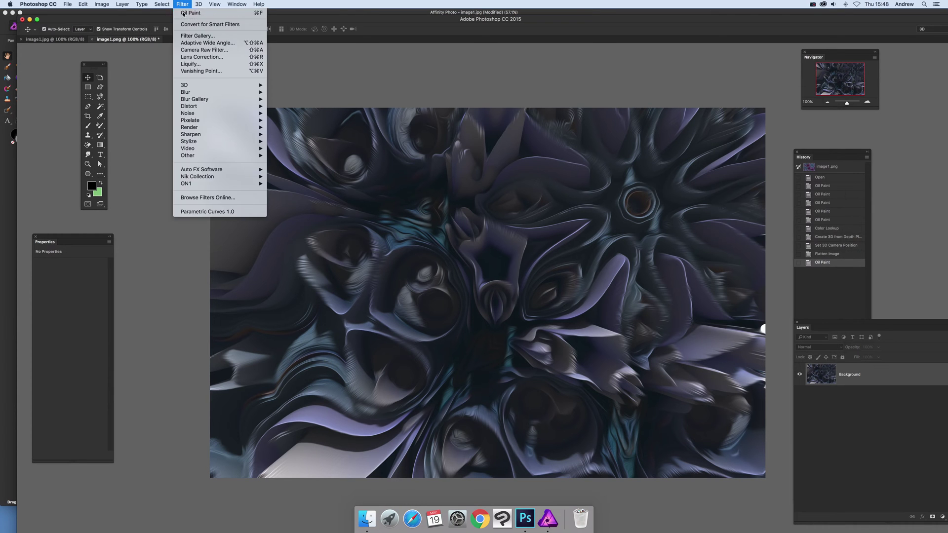
pyautogui.click(186, 14)
pyautogui.click(184, 5)
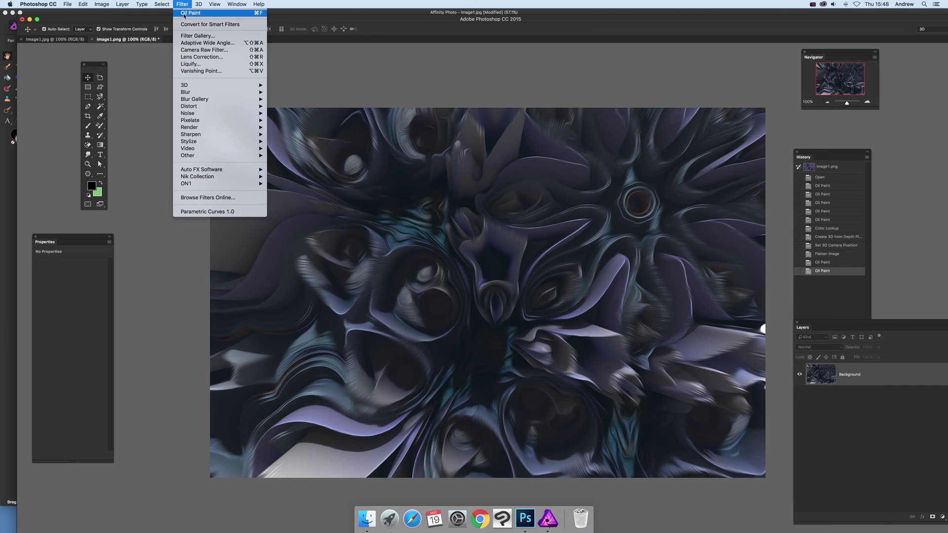
pyautogui.click(186, 13)
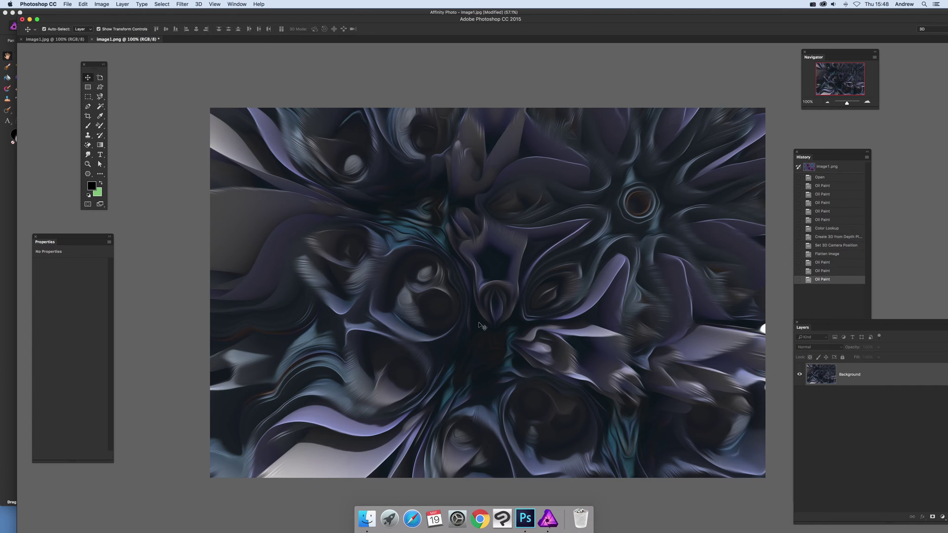
pyautogui.click(182, 4)
pyautogui.click(184, 13)
pyautogui.click(182, 5)
pyautogui.click(184, 13)
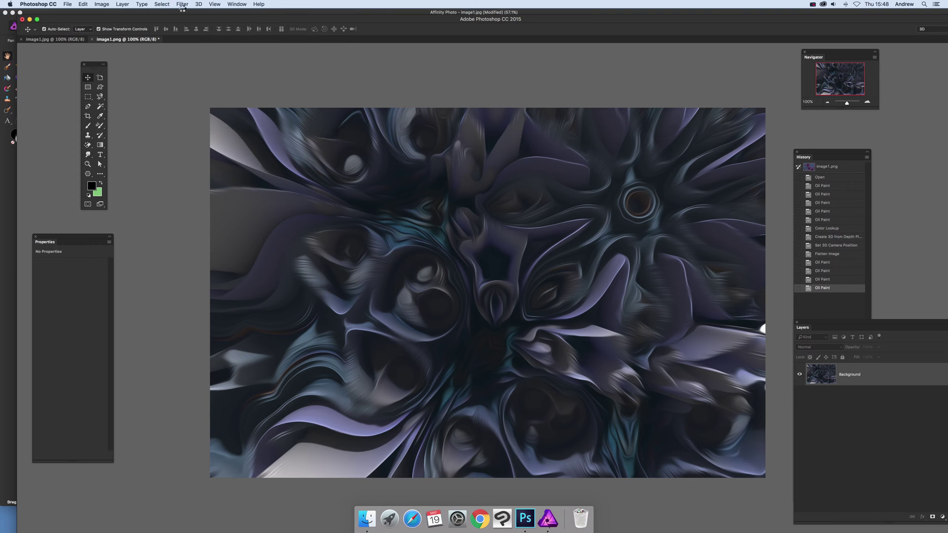
pyautogui.click(182, 5)
pyautogui.click(183, 12)
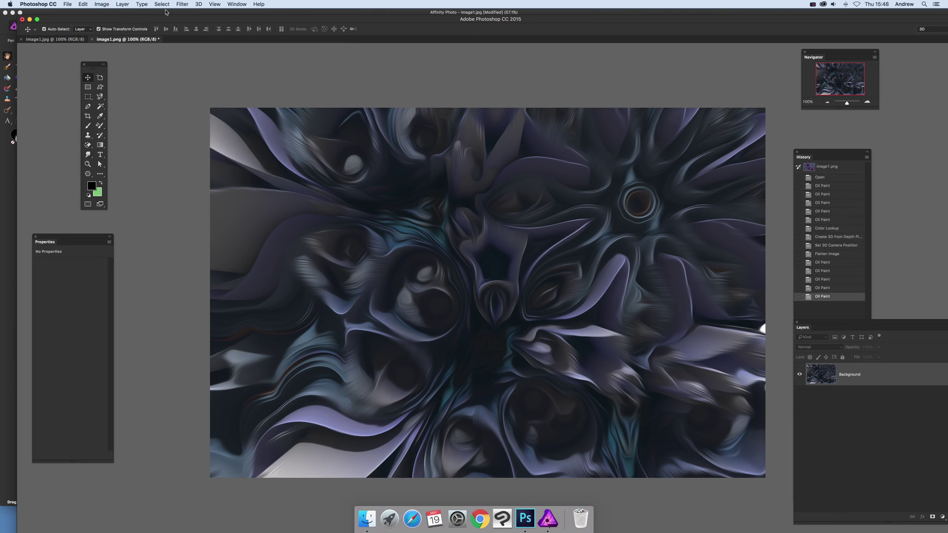
# Step: Apply a Vibrance adjustment with Vibrance +54 and Saturation +69
pyautogui.click(101, 4)
pyautogui.moveTo(113, 25)
pyautogui.click(188, 58)
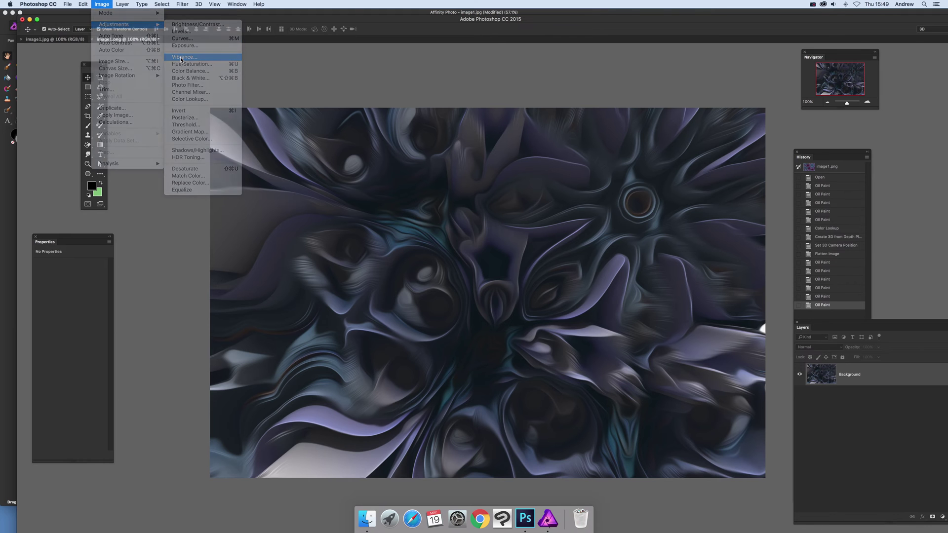
pyautogui.moveTo(452, 244); pyautogui.dragTo(487, 265)
pyautogui.click(524, 235)
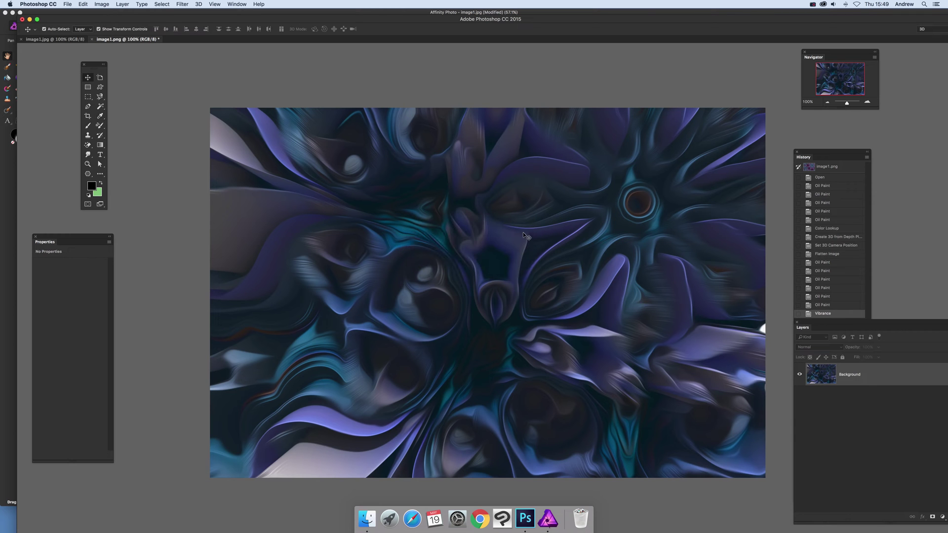
pyautogui.click(198, 4)
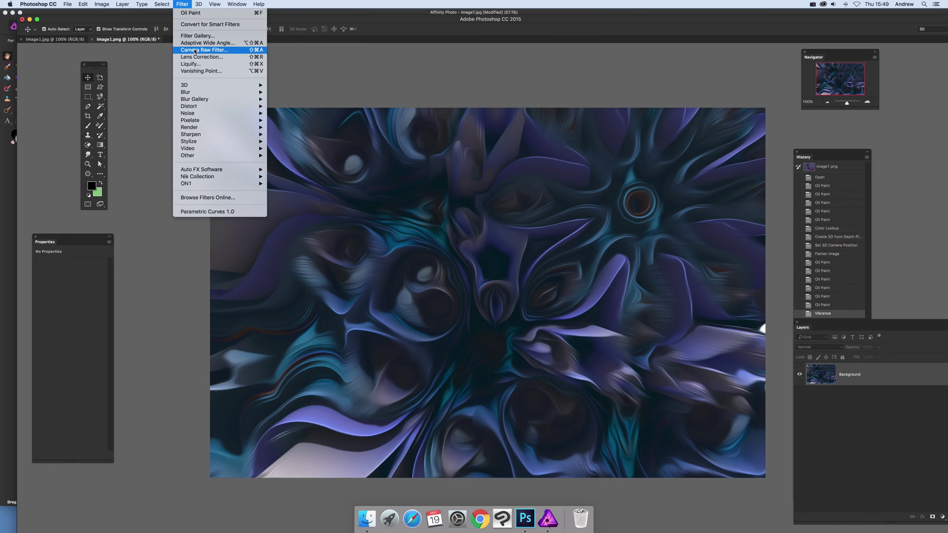
# Step: In the Camera Raw Filter, shift the image's tint and set Exposure to +0.15
pyautogui.click(198, 50)
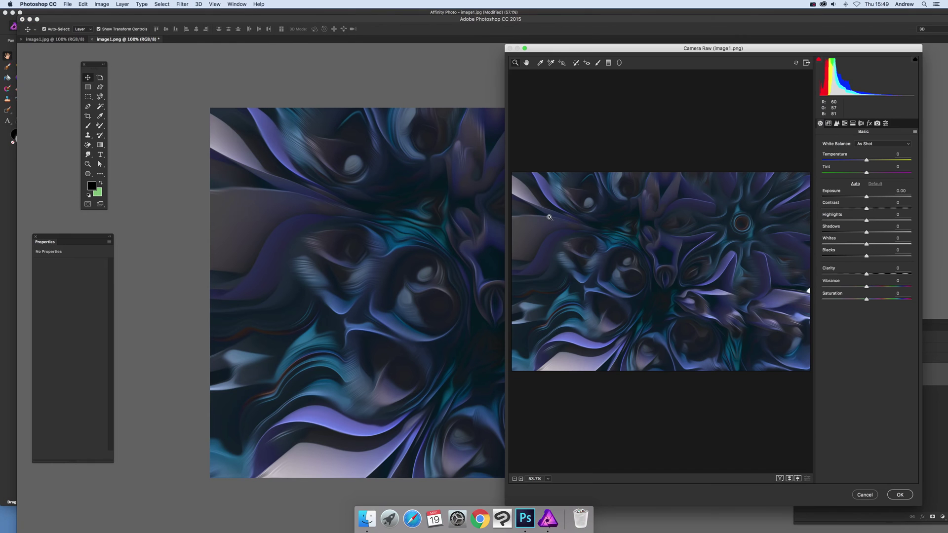
pyautogui.moveTo(865, 172)
pyautogui.mouseDown()
pyautogui.moveTo(874, 173)
pyautogui.moveTo(850, 173)
pyautogui.moveTo(854, 163)
pyautogui.mouseUp()
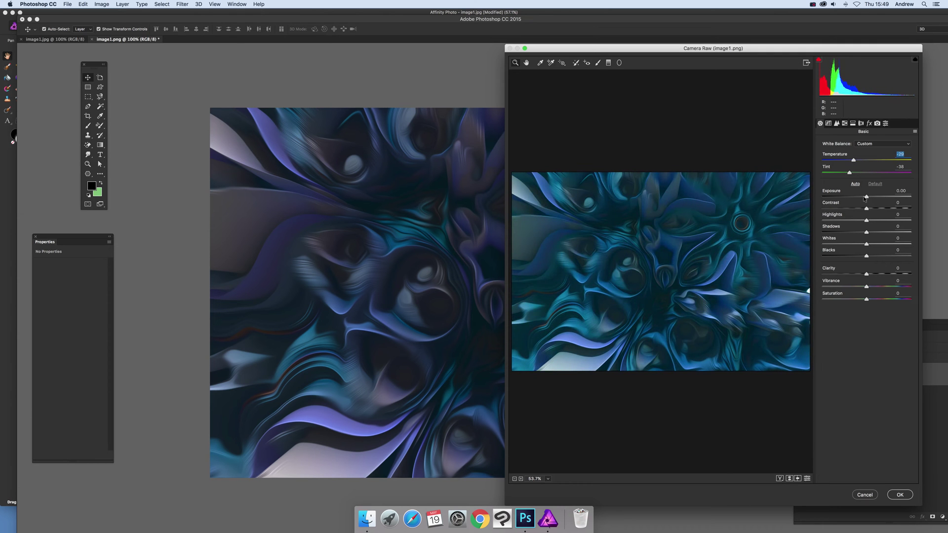
pyautogui.moveTo(866, 196); pyautogui.dragTo(867, 198)
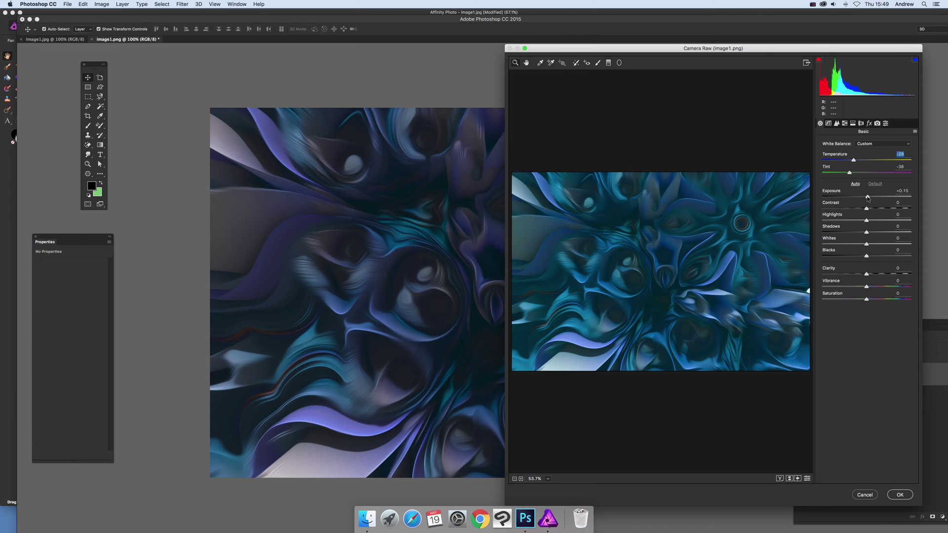
# Step: Add a centred Radial Filter with Exposure -4.00, adjusted temperature and lifted Shadows, then apply
pyautogui.click(619, 62)
pyautogui.moveTo(655, 273); pyautogui.dragTo(765, 376)
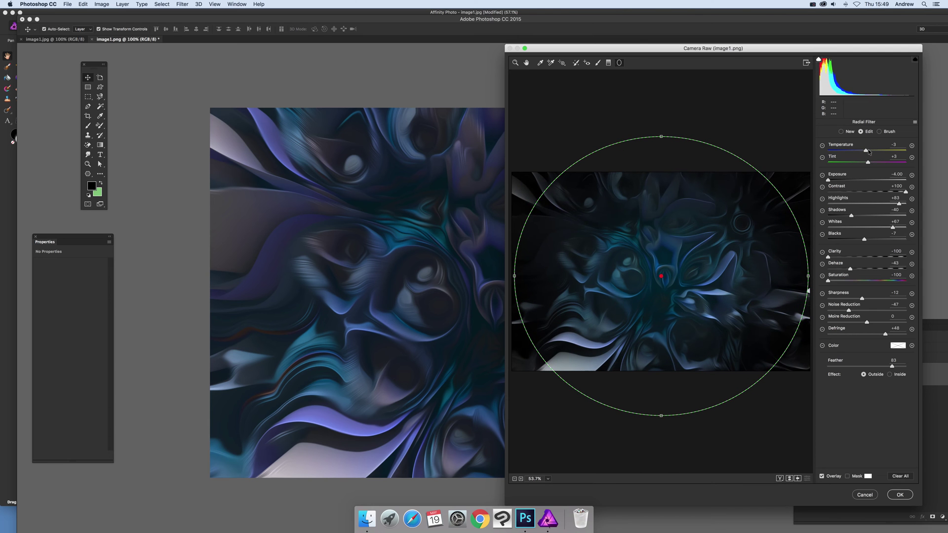
pyautogui.moveTo(868, 149); pyautogui.dragTo(878, 149)
pyautogui.moveTo(845, 178); pyautogui.dragTo(823, 184)
pyautogui.moveTo(851, 216); pyautogui.dragTo(869, 217)
pyautogui.click(900, 495)
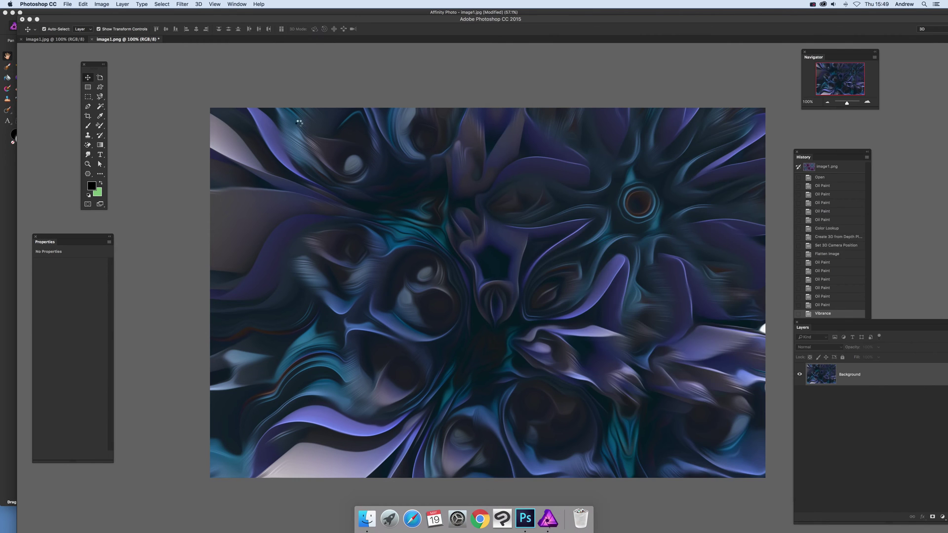
# Step: Apply a second Vibrance adjustment with Vibrance +52 and Saturation +70
pyautogui.click(110, 6)
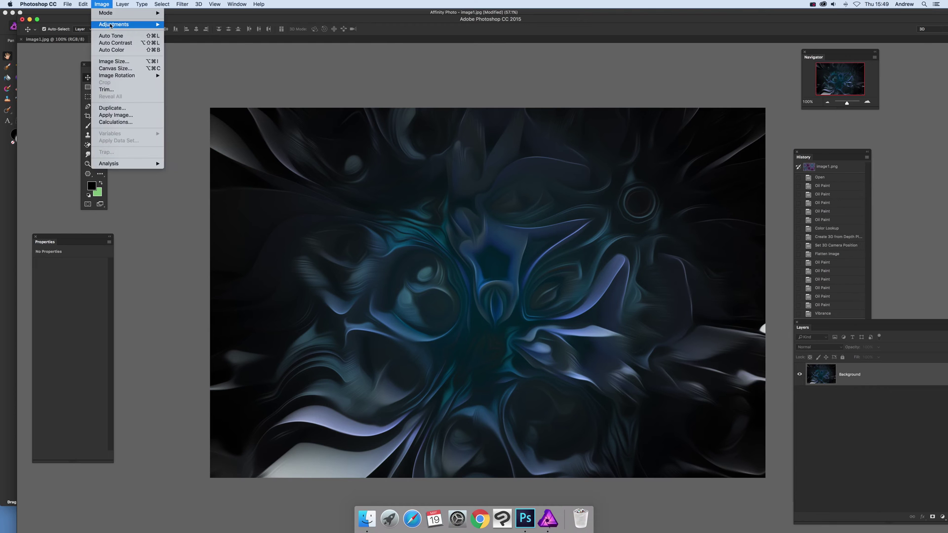
pyautogui.moveTo(111, 25)
pyautogui.click(202, 57)
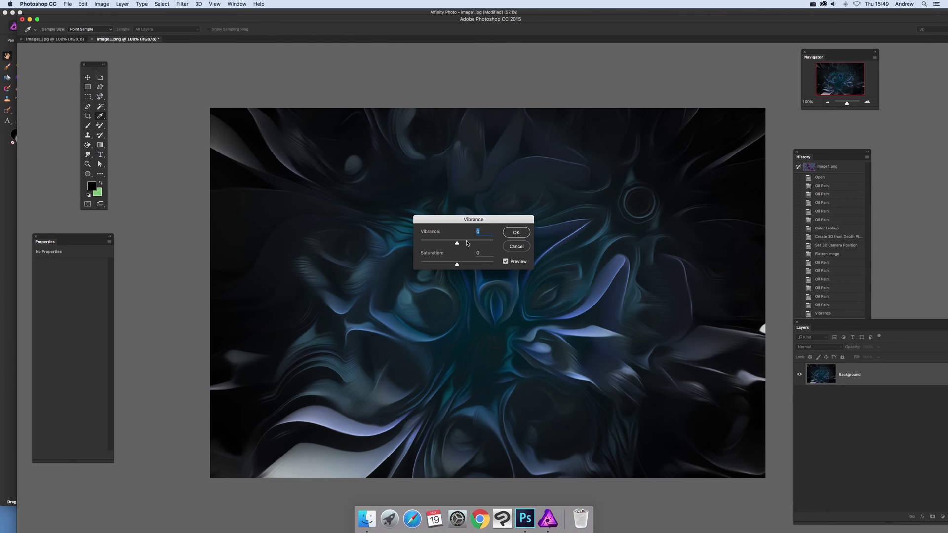
pyautogui.moveTo(468, 244); pyautogui.dragTo(484, 264)
pyautogui.click(516, 232)
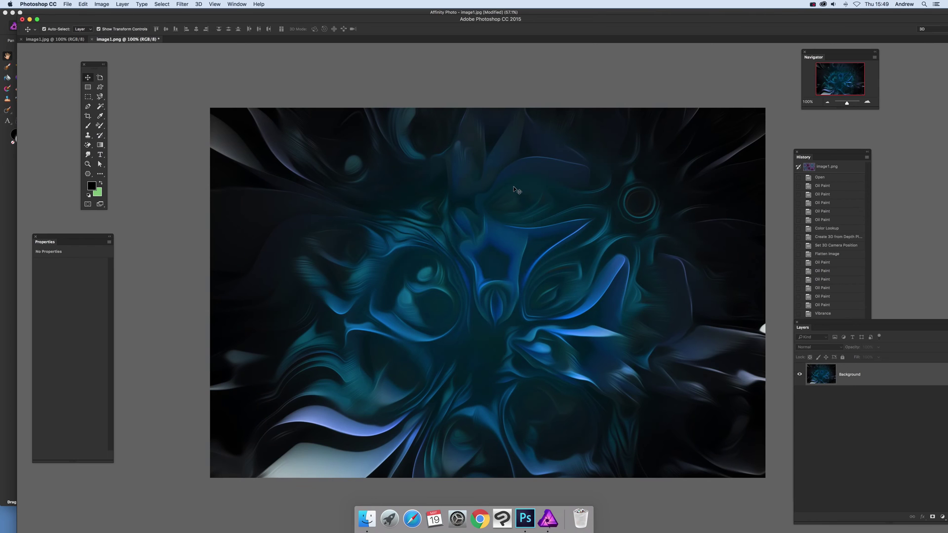